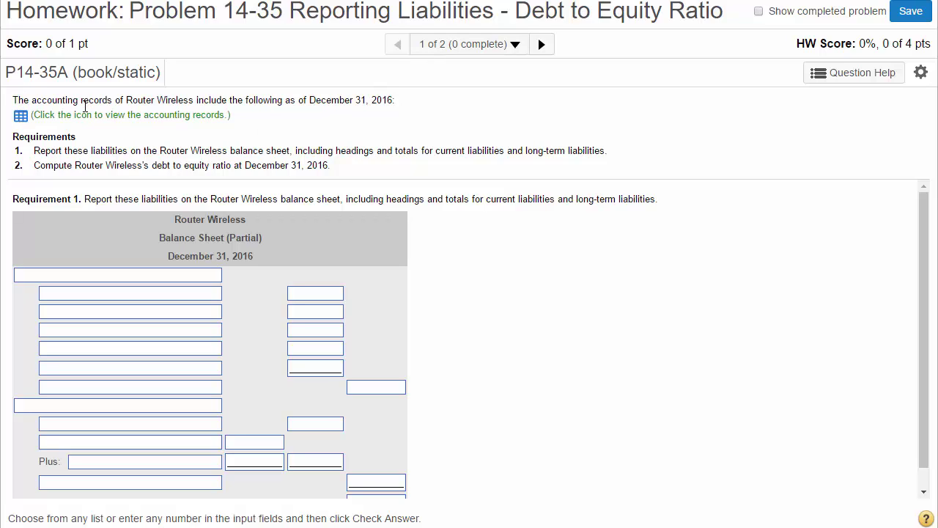
Step: View the Router Wireless accounting records data table beside the blank partial balance sheet
left_click(19, 118)
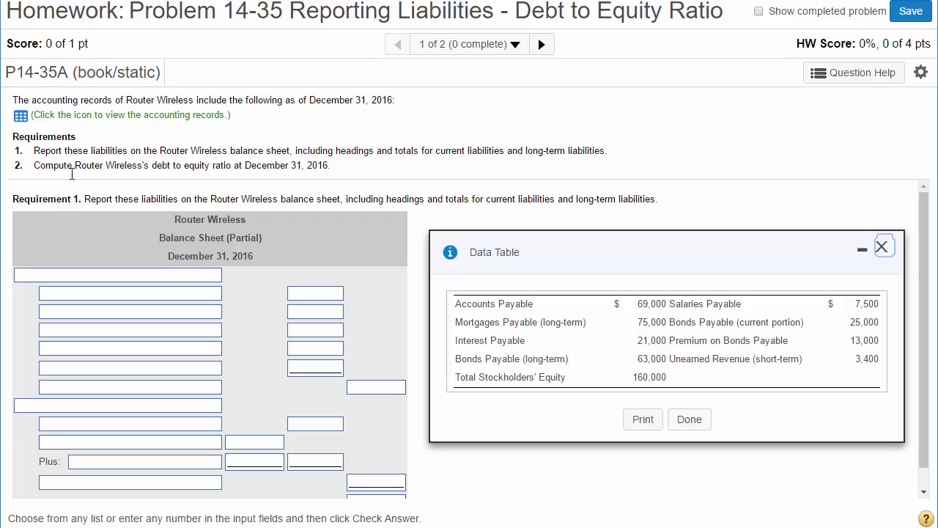
left_click(196, 279)
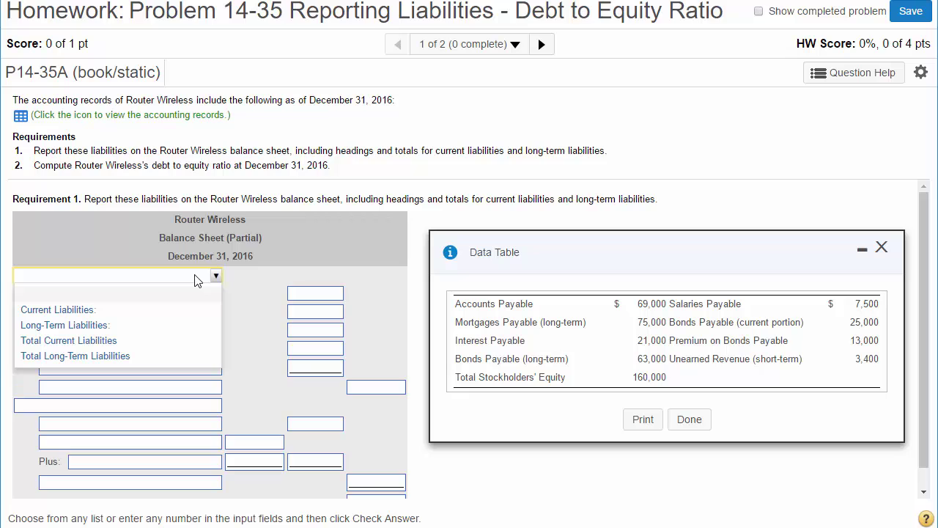
Step: Add Current Liabilities and Long-Term Liabilities headings, and enter Accounts Payable at 69000
left_click(82, 311)
left_click(121, 409)
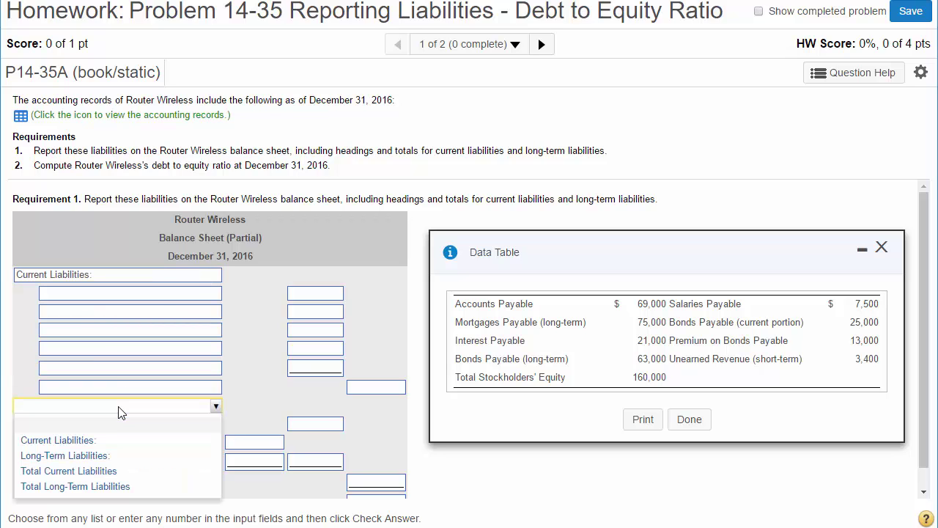
left_click(100, 454)
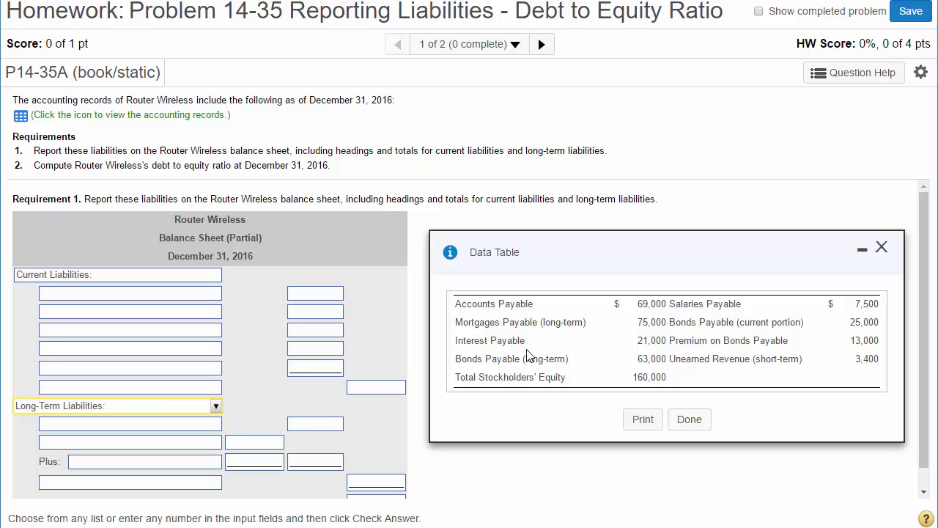
left_click(167, 297)
left_click(209, 328)
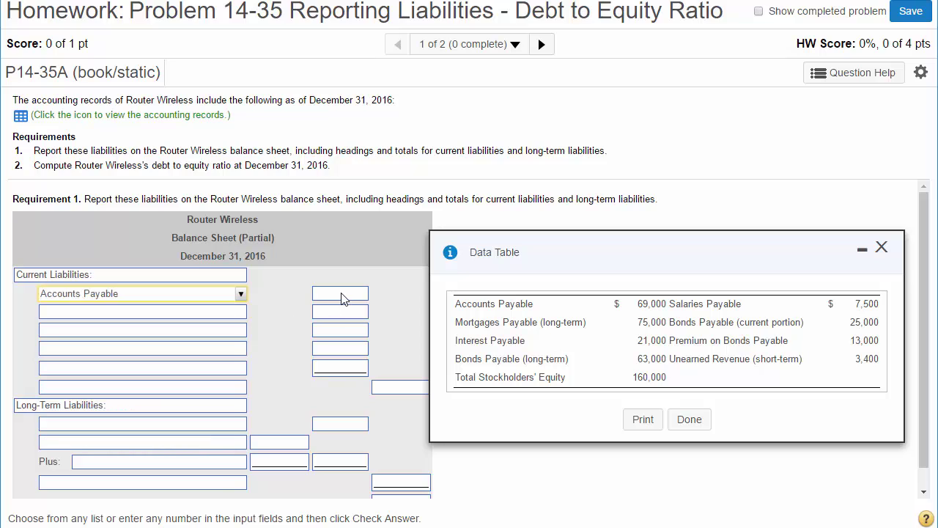
left_click(344, 297)
type("69000")
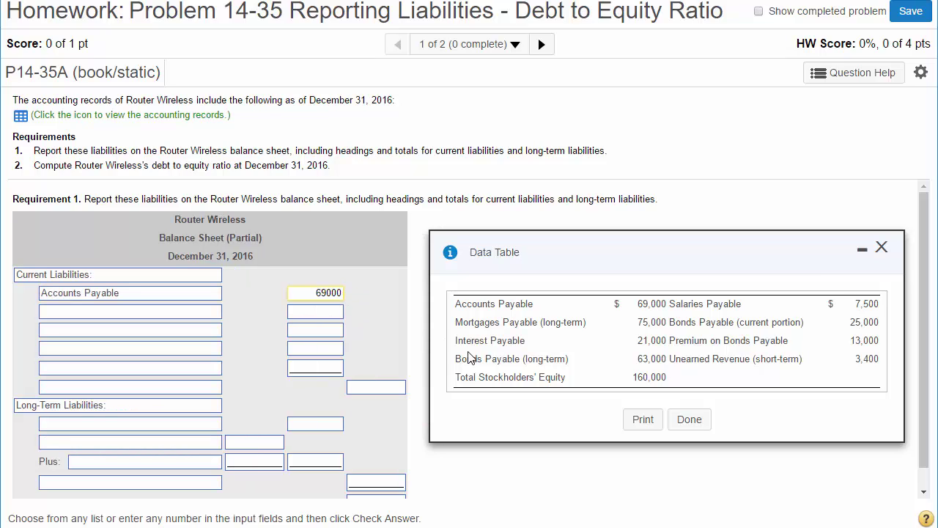
Step: Add Interest Payable 21000 and Salaries Payable 7500 as current liabilities
left_click(172, 314)
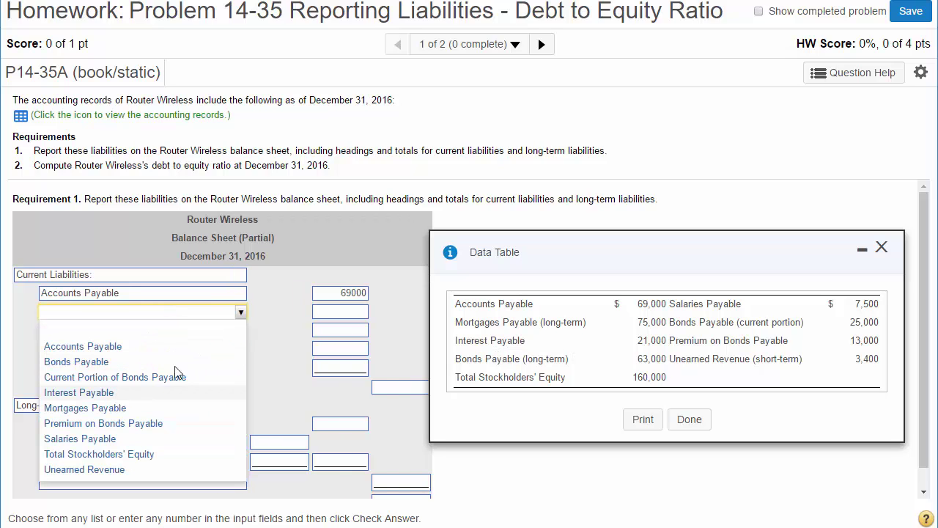
left_click(115, 393)
left_click(341, 317)
type("21000")
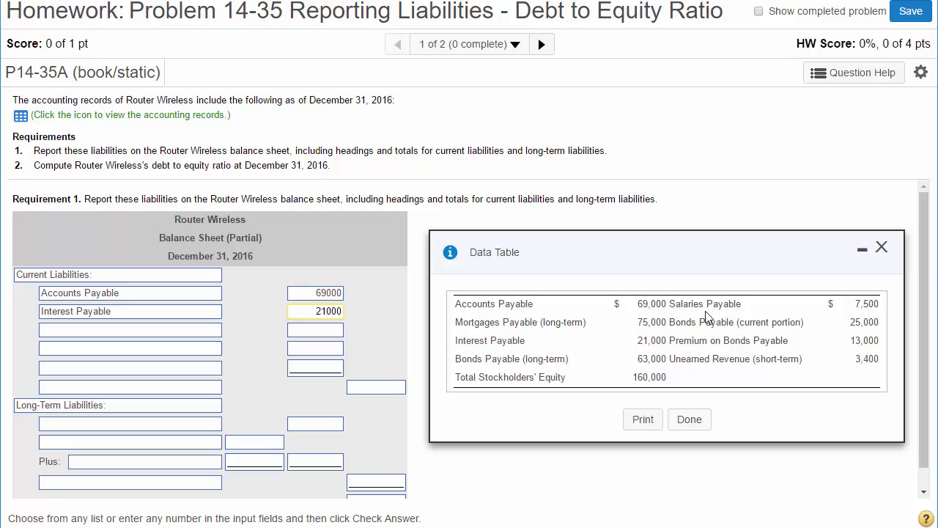
left_click(160, 331)
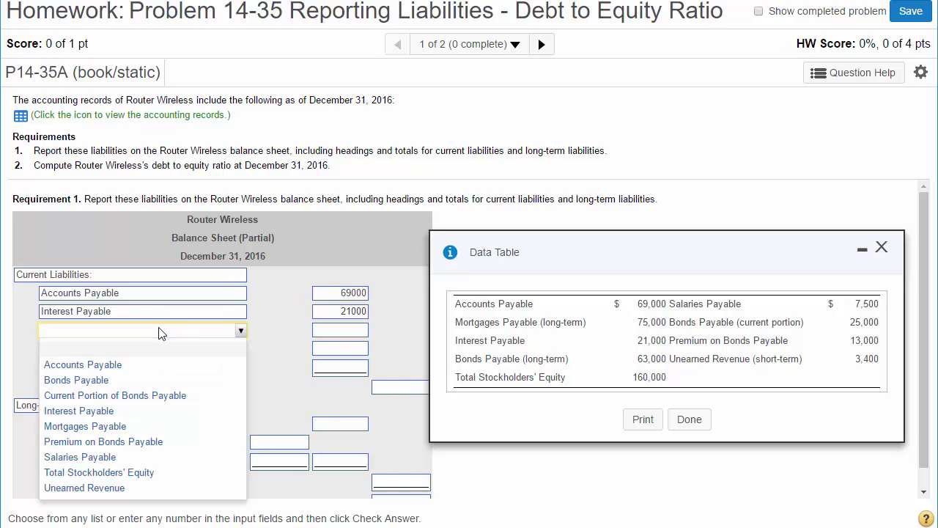
left_click(77, 456)
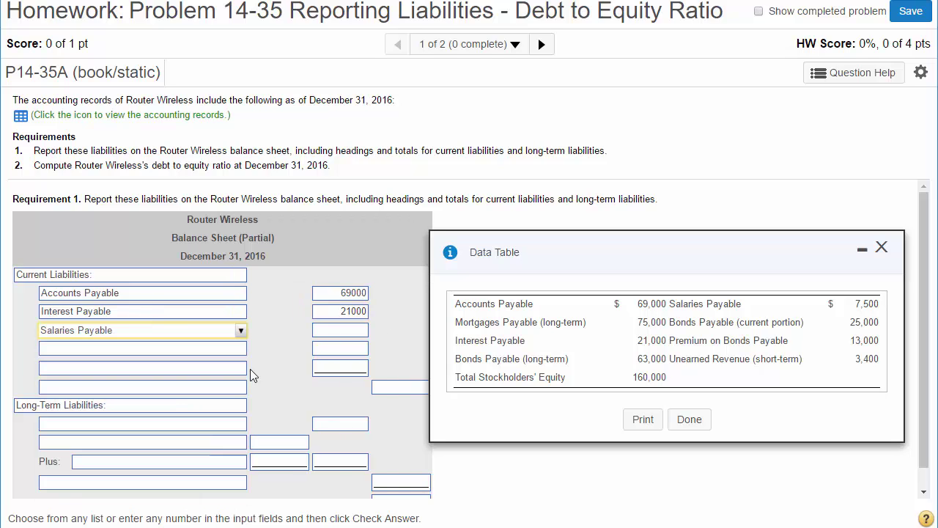
left_click(325, 335)
type("7500")
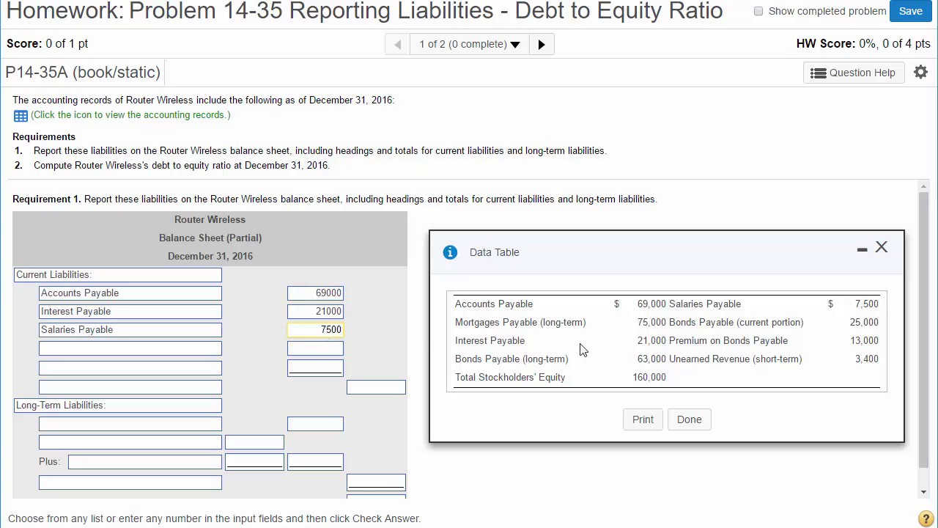
Step: Add Current Portion of Bonds Payable 25000 and Unearned Revenue 3400
left_click(189, 349)
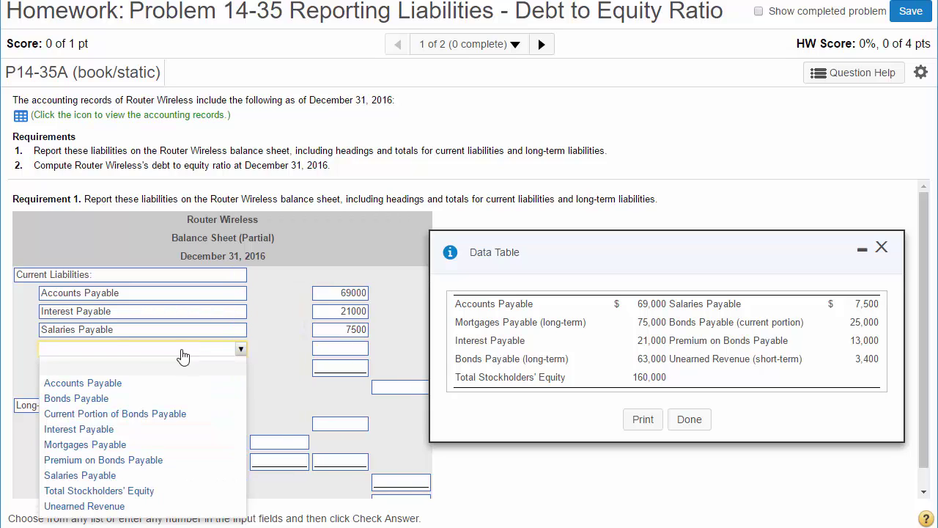
left_click(134, 414)
left_click(329, 352)
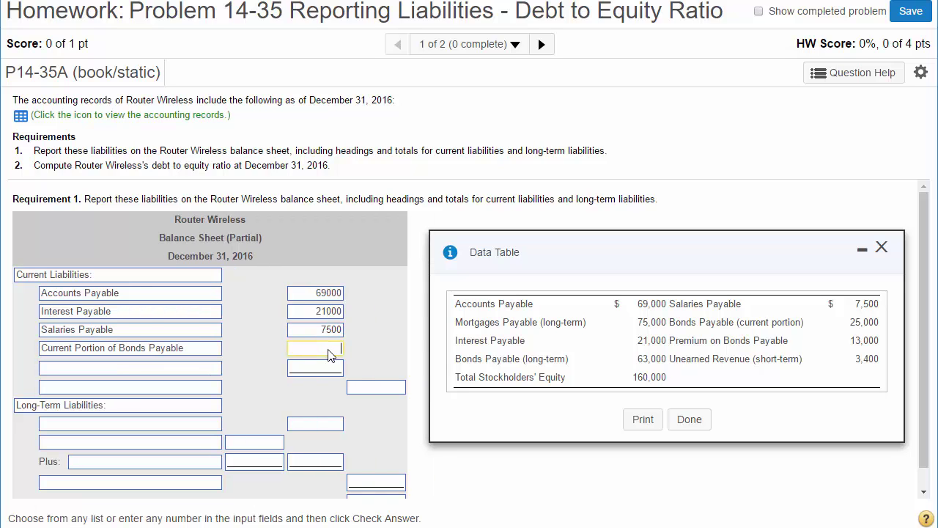
type("25000")
left_click(175, 368)
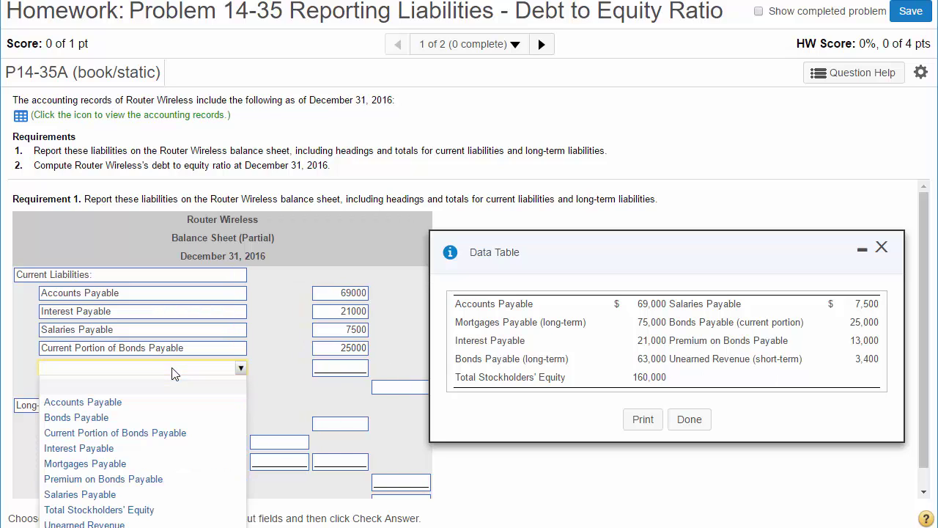
left_click(132, 523)
left_click(327, 368)
type("3400")
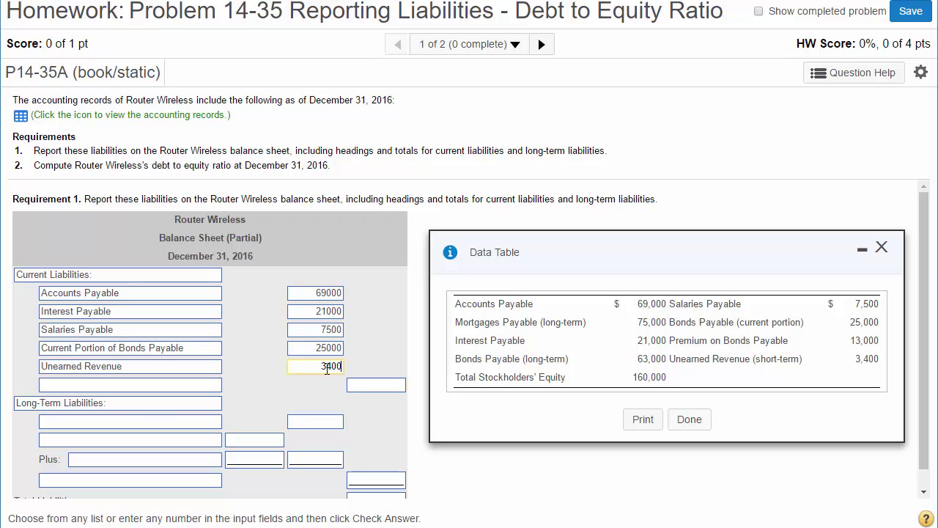
Step: Enter Total Current Liabilities of 125900
left_click(171, 386)
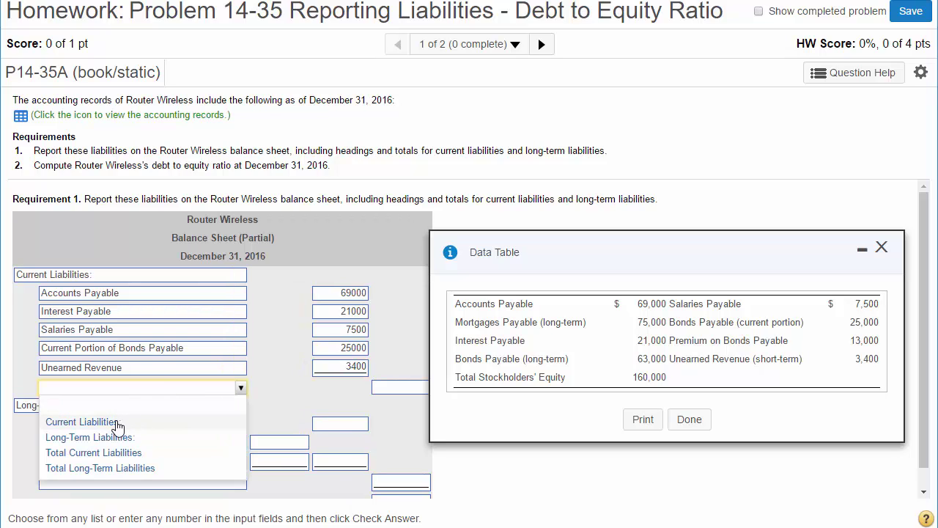
left_click(122, 452)
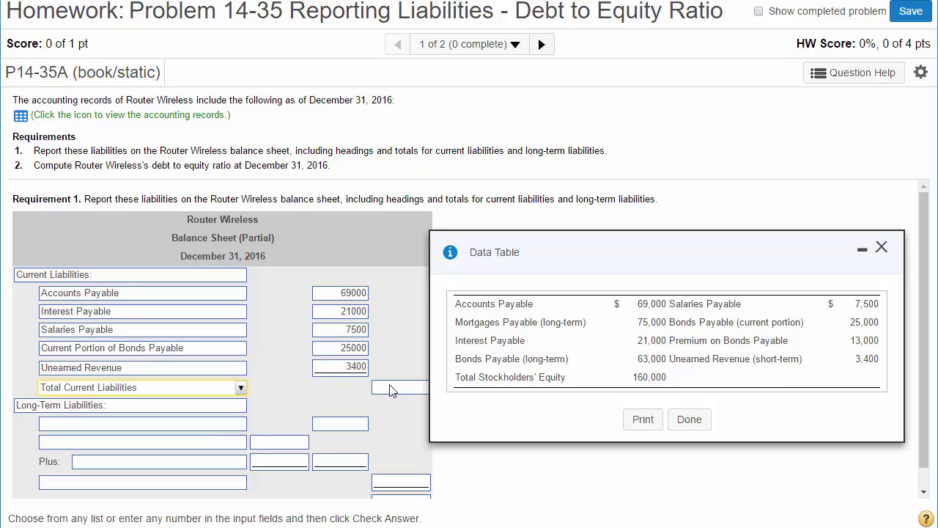
left_click(389, 392)
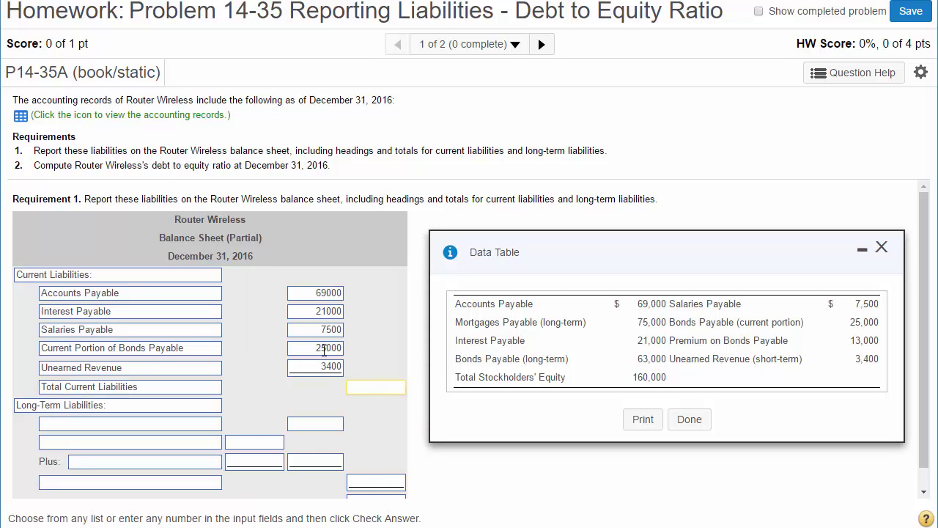
type("125900")
Step: Add Mortgages Payable 75000 and Bonds Payable 63000 under Long-Term Liabilities
left_click(194, 425)
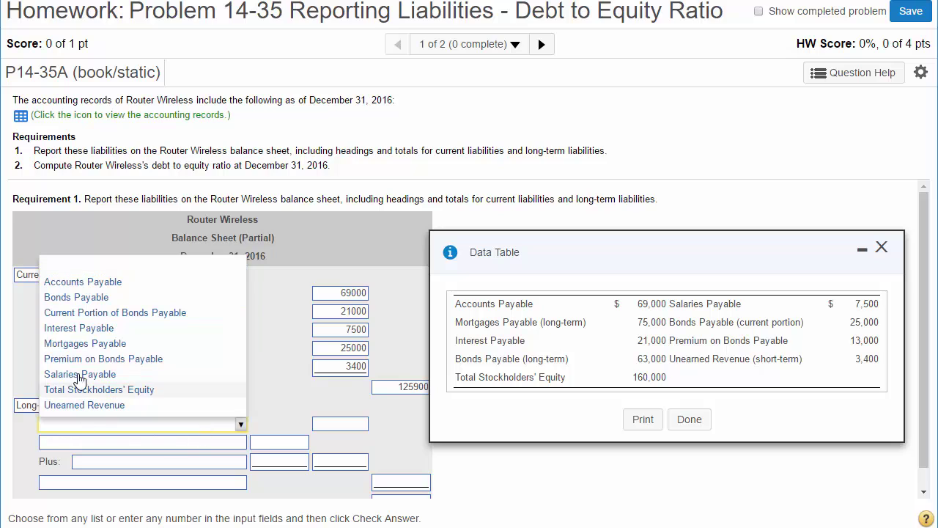
left_click(99, 343)
left_click(326, 429)
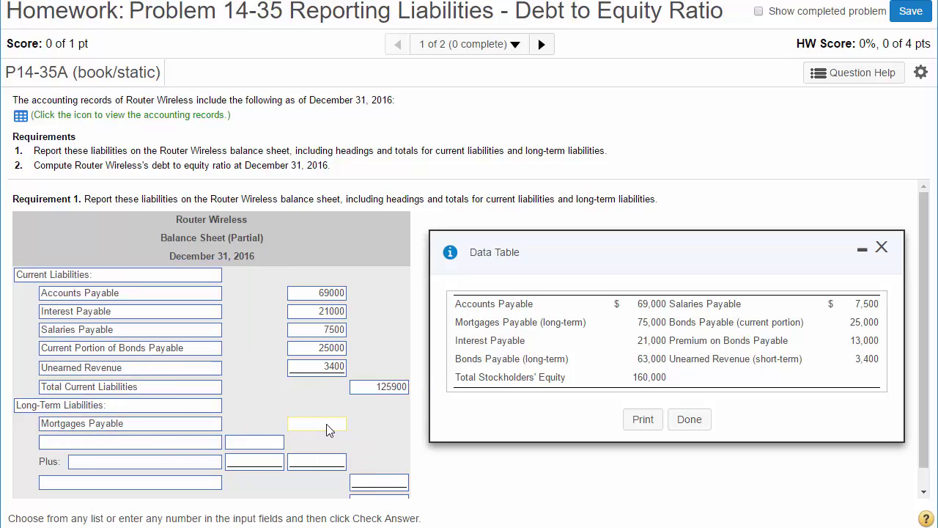
type("75000")
left_click(151, 444)
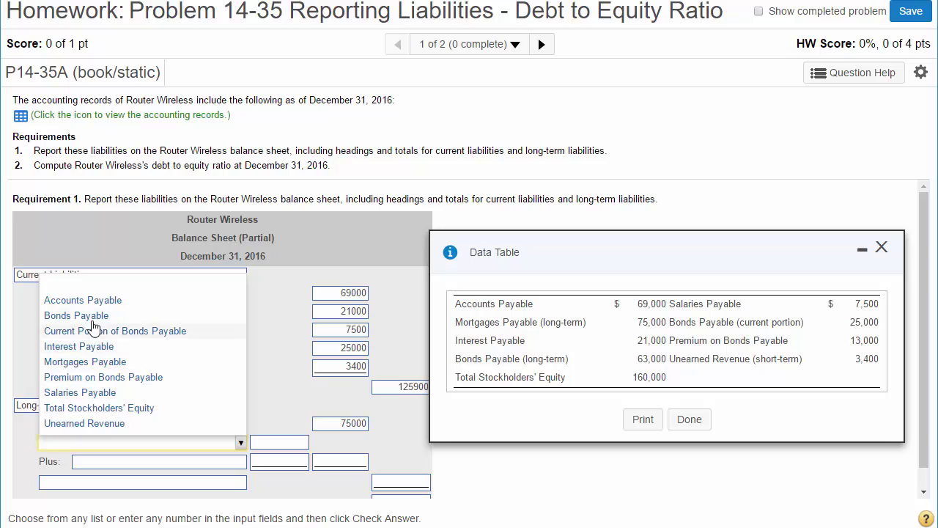
left_click(94, 319)
left_click(269, 447)
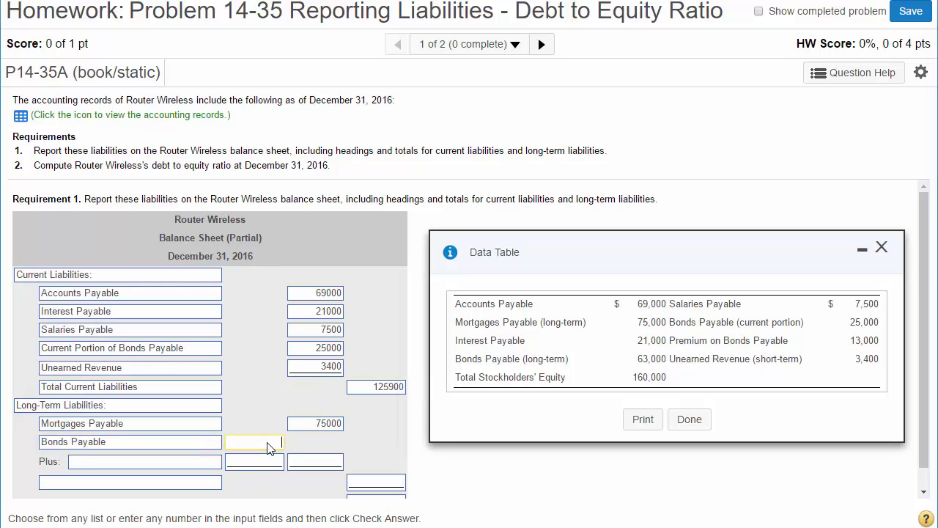
type("63000")
Step: Add Premium on Bonds Payable 13000 and enter the net bonds subtotal of 76000
left_click(107, 463)
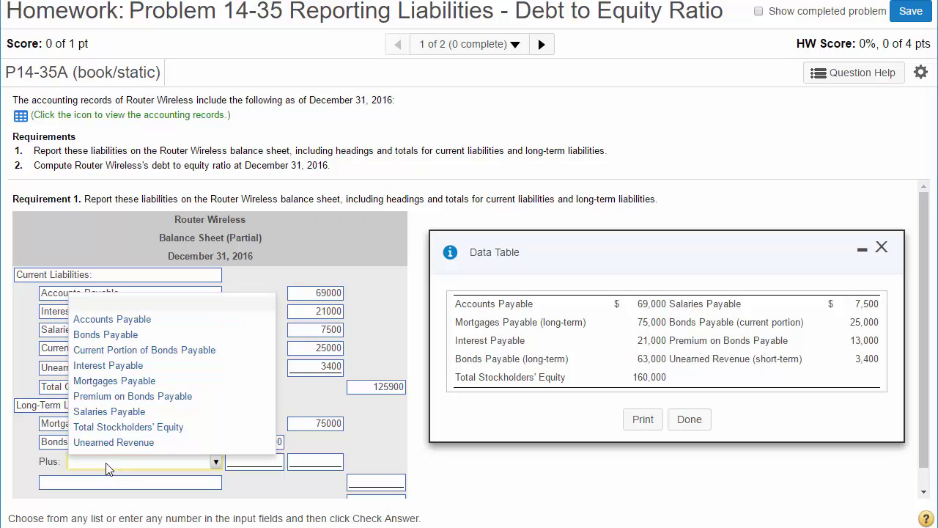
left_click(128, 396)
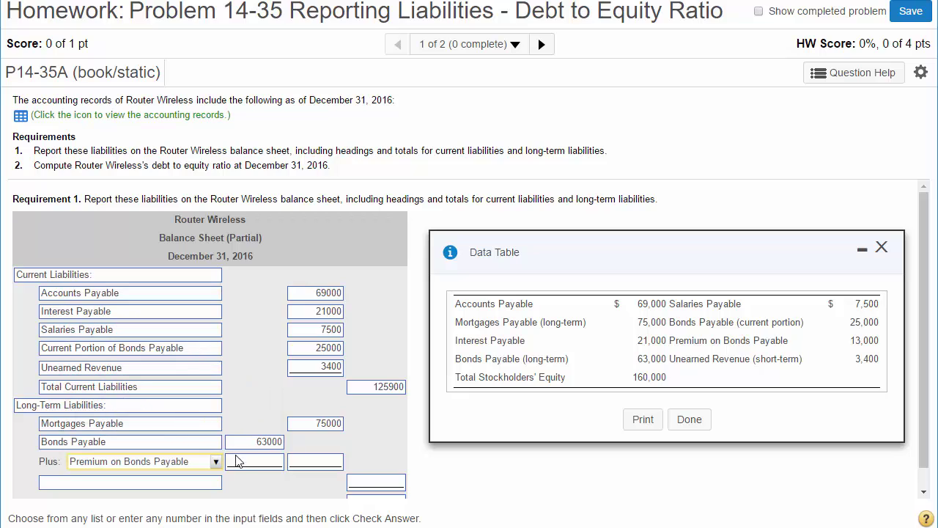
left_click(244, 468)
type("2")
key("BackSpace")
type("13000")
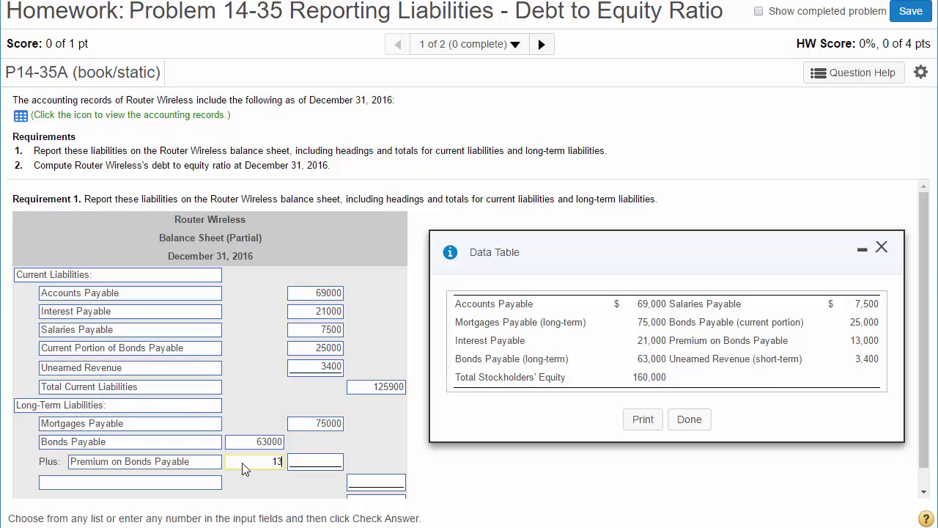
left_click(302, 467)
type("76000")
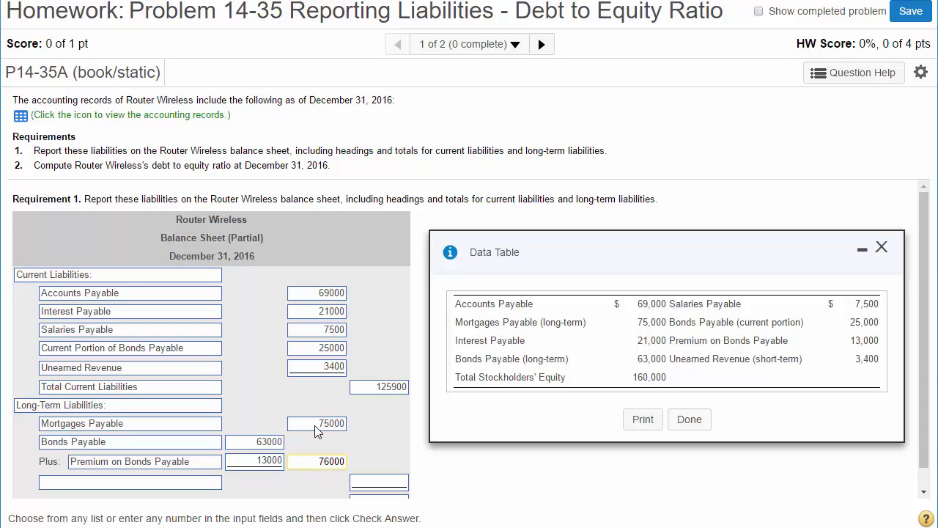
Step: Enter Total Long-Term Liabilities of 151000
left_click(208, 483)
left_click(179, 463)
left_click(362, 480)
type("15100")
key("BackSpace")
key("BackSpace")
type("1000")
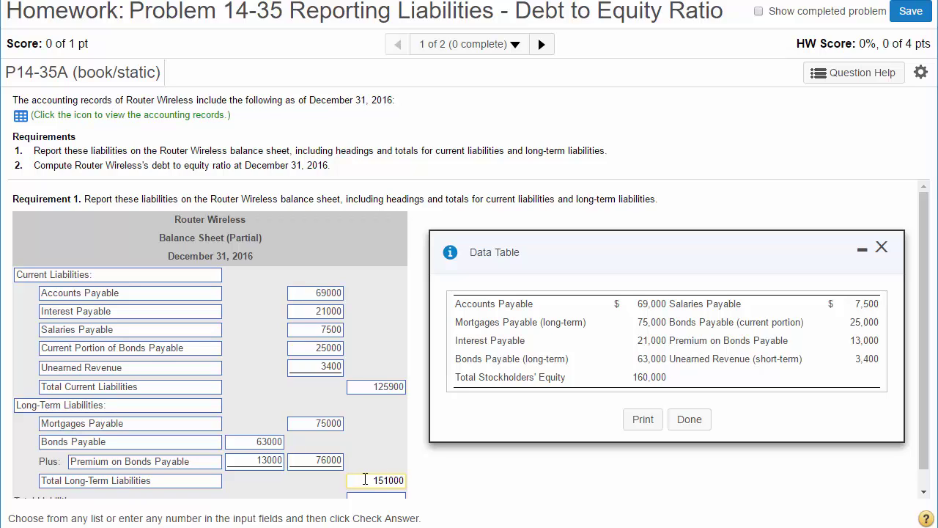
Step: Enter Total Liabilities of 276900 and submit Requirement 1 for checking
scroll(927, 473, "down", 1)
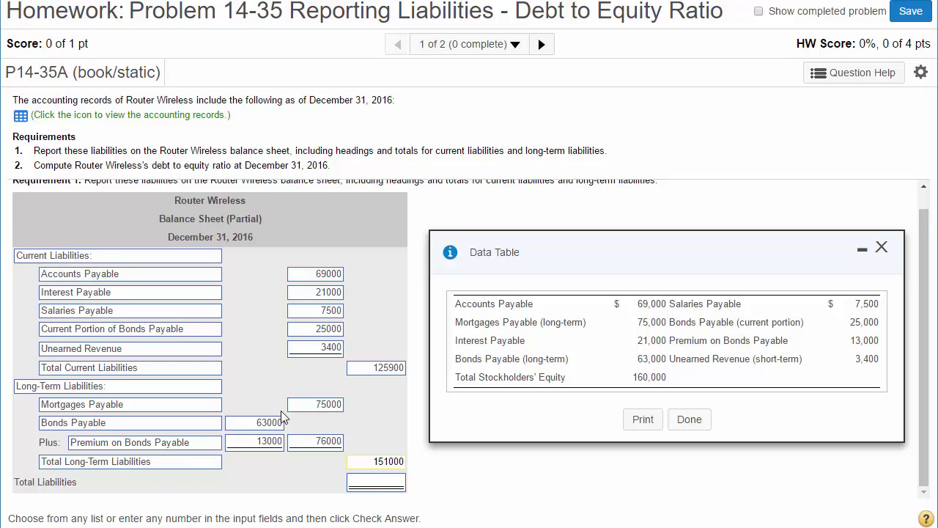
left_click(374, 368)
left_click(386, 461)
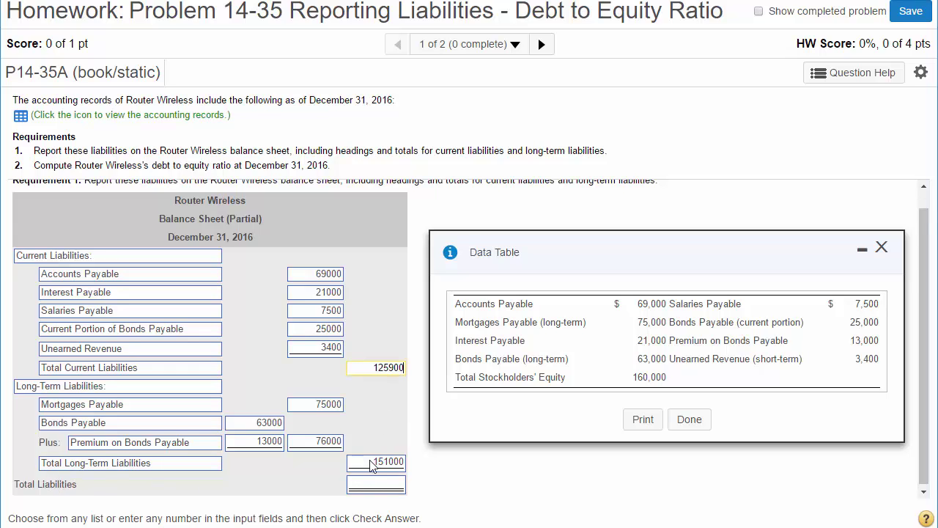
left_click(370, 486)
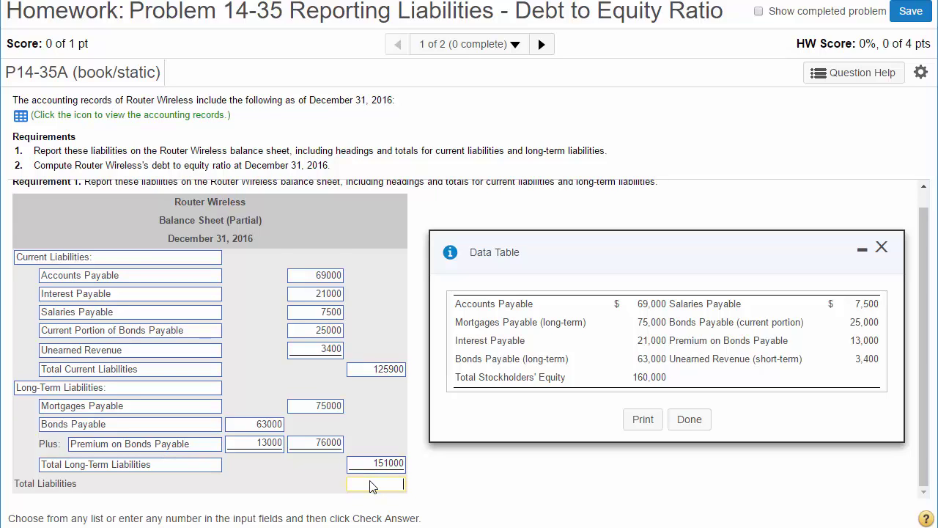
type("276900")
key("Return")
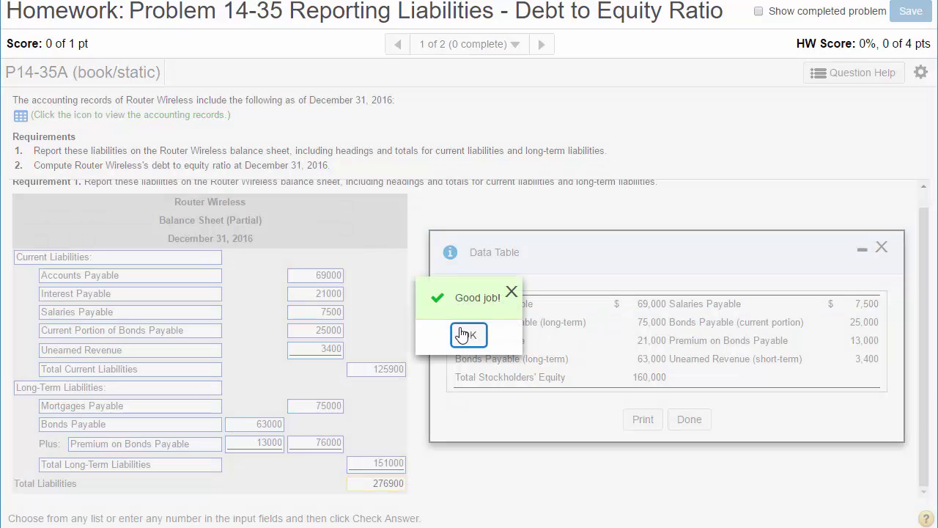
left_click(468, 336)
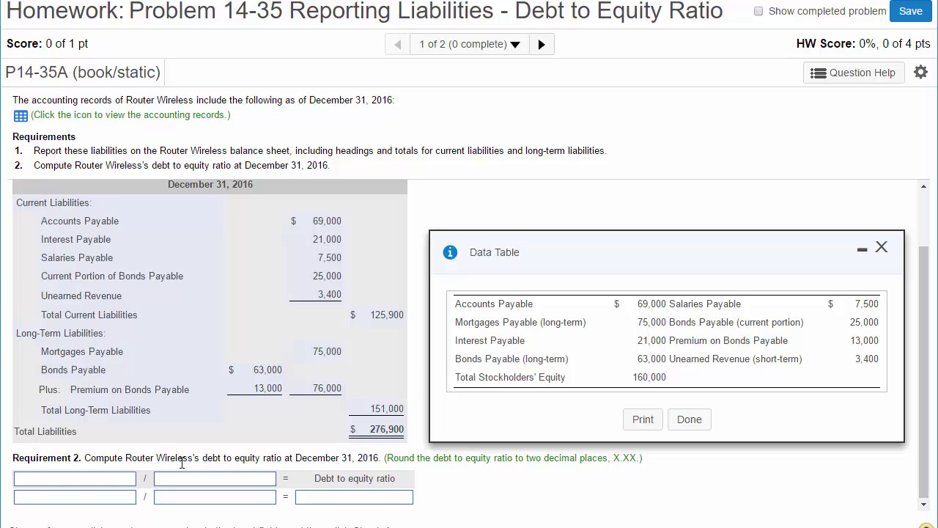
Step: Set the debt to equity formula as Total liabilities over Total stockholders' equity
left_click(114, 481)
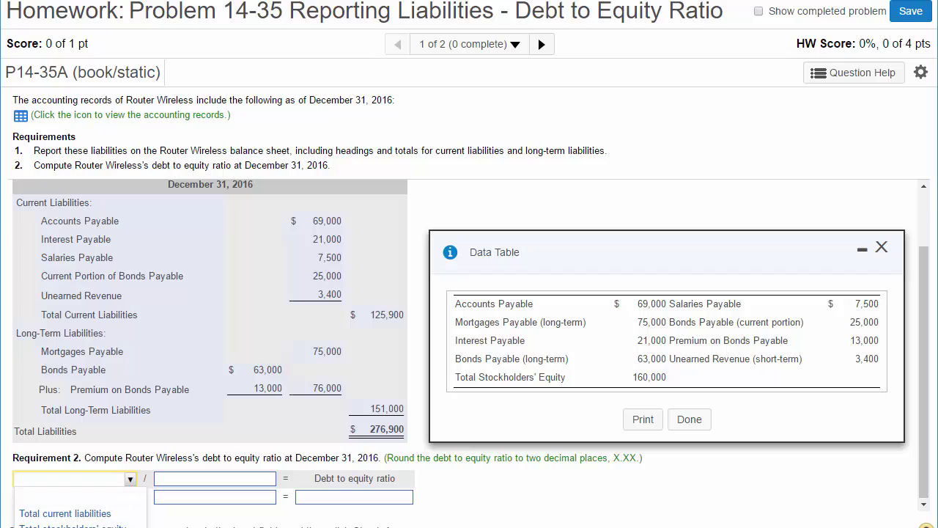
left_click(73, 525)
left_click(187, 484)
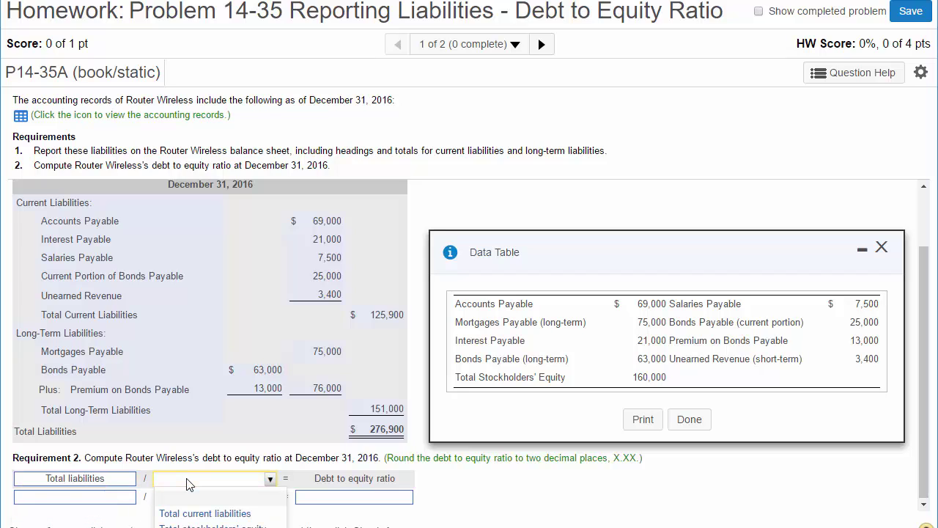
left_click(212, 526)
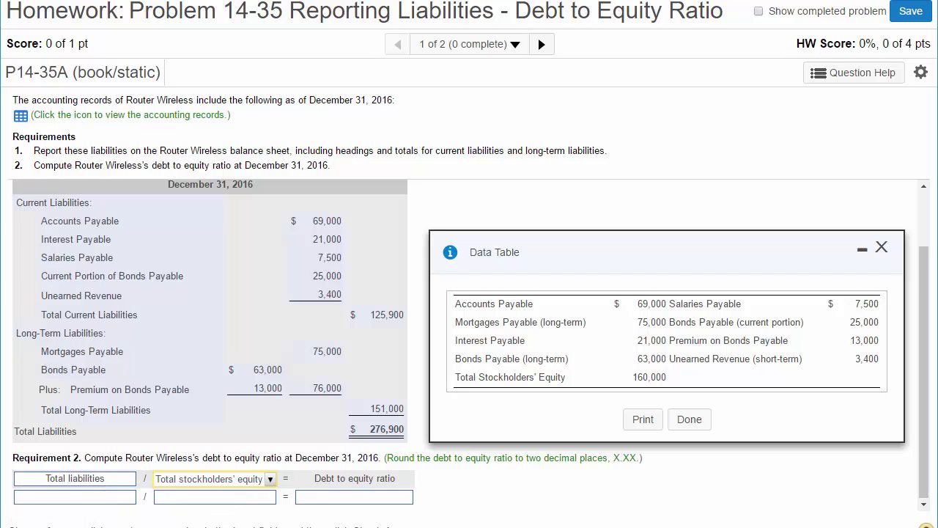
Step: Enter 276900 and 16000 in the formula, with 1.730625 as the ratio
double_click(369, 434)
left_click(115, 501)
type("276900")
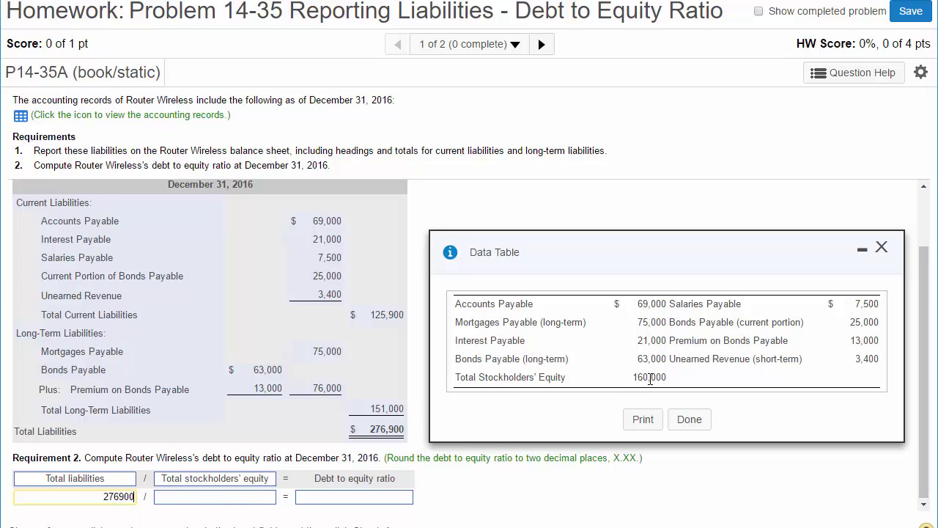
left_click(241, 496)
type("16000")
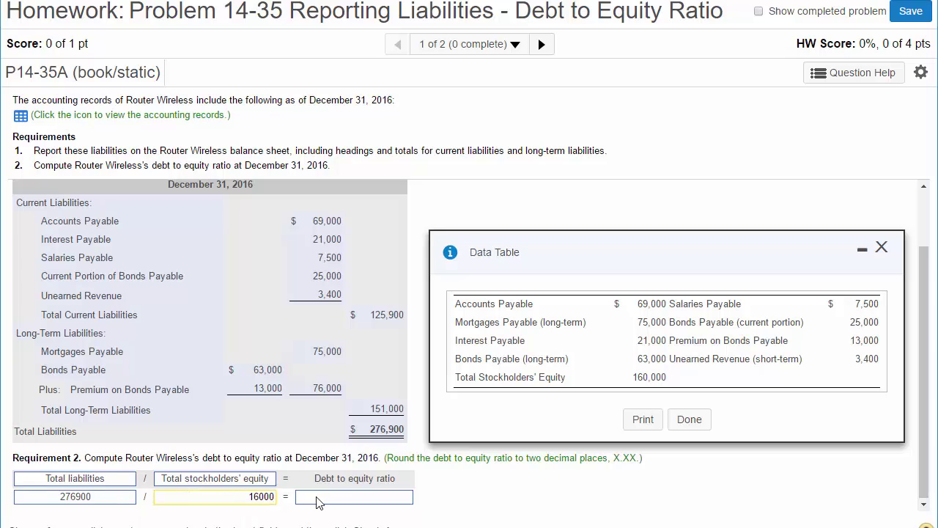
left_click(333, 497)
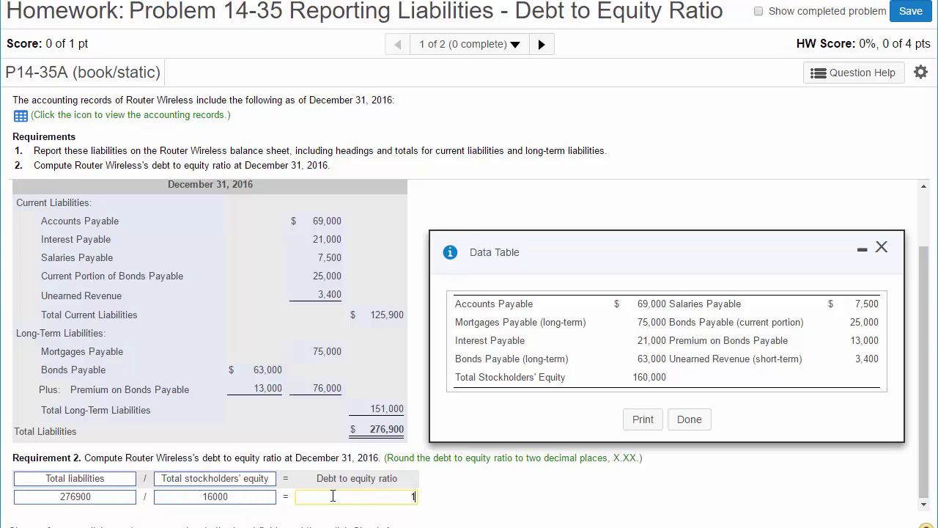
type("25")
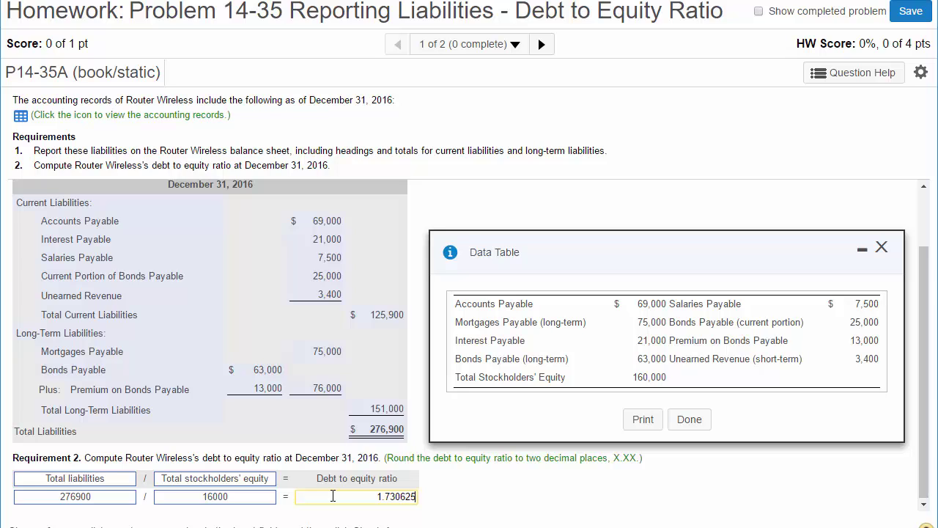